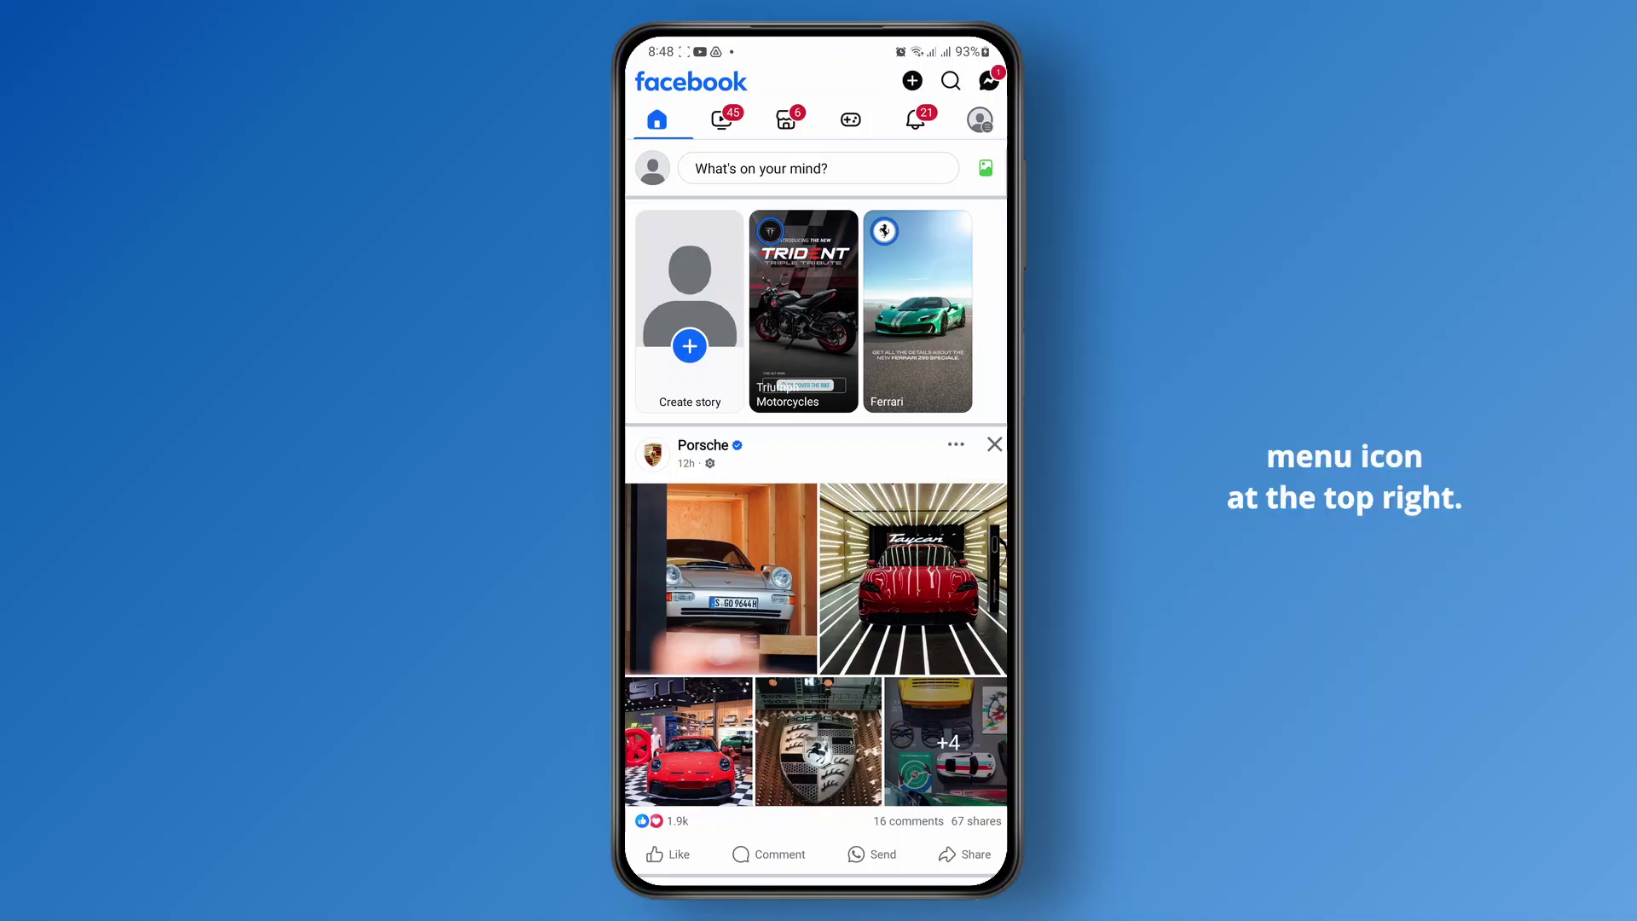
Open the Facebook Menu page from the top-right profile icon on the home feed
left_click(980, 119)
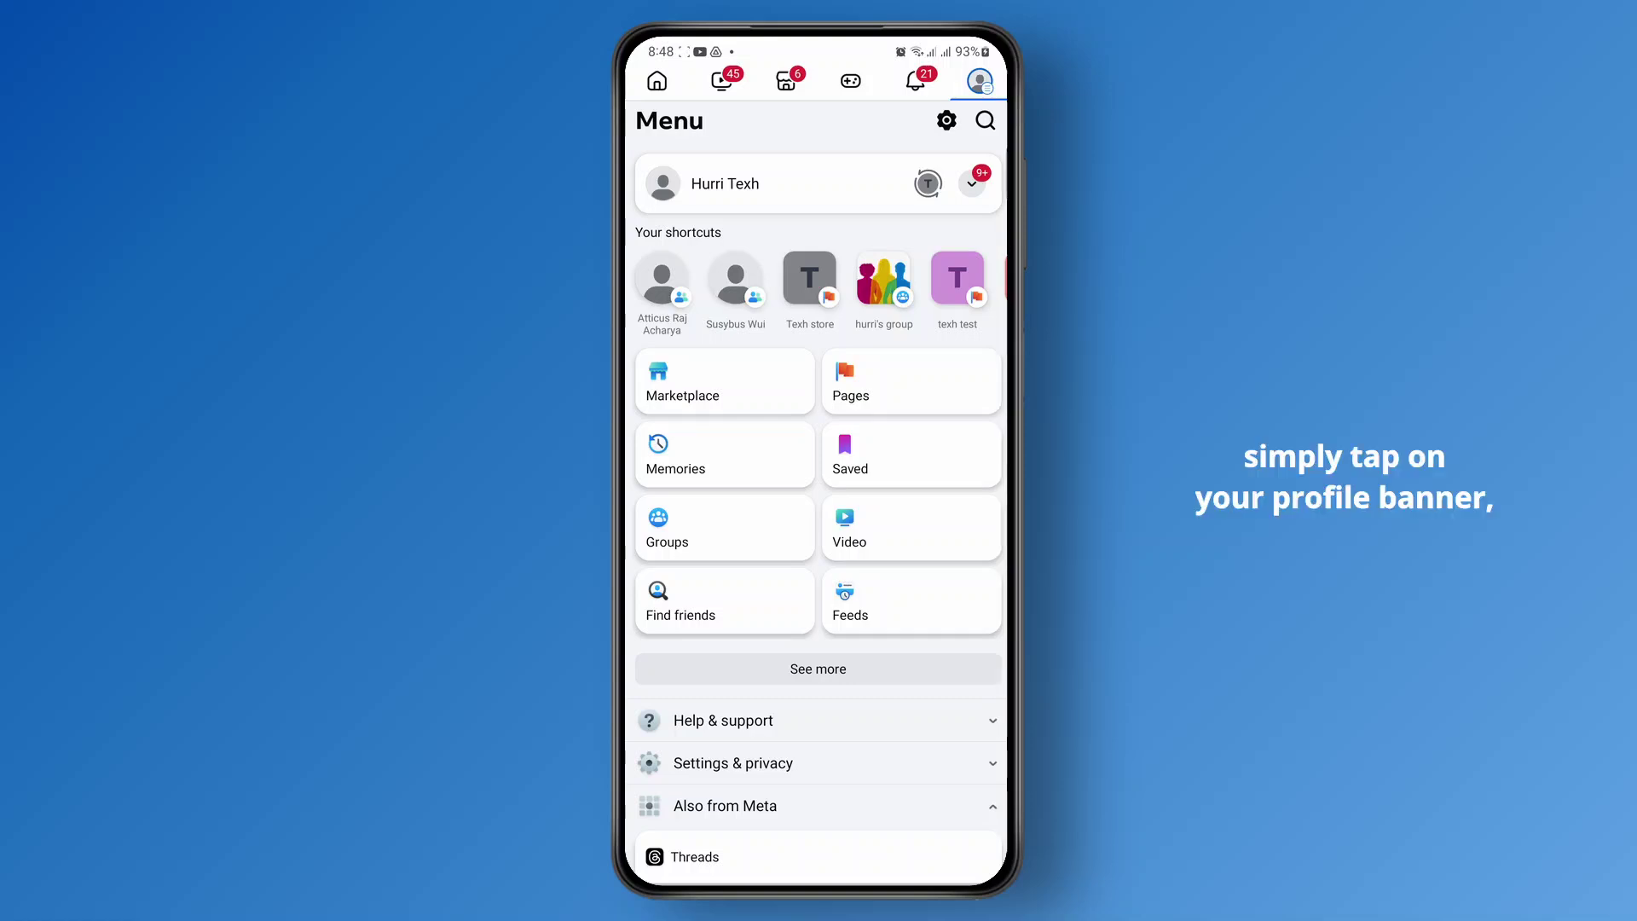
Go to your own profile and open its complete friends list
left_click(724, 184)
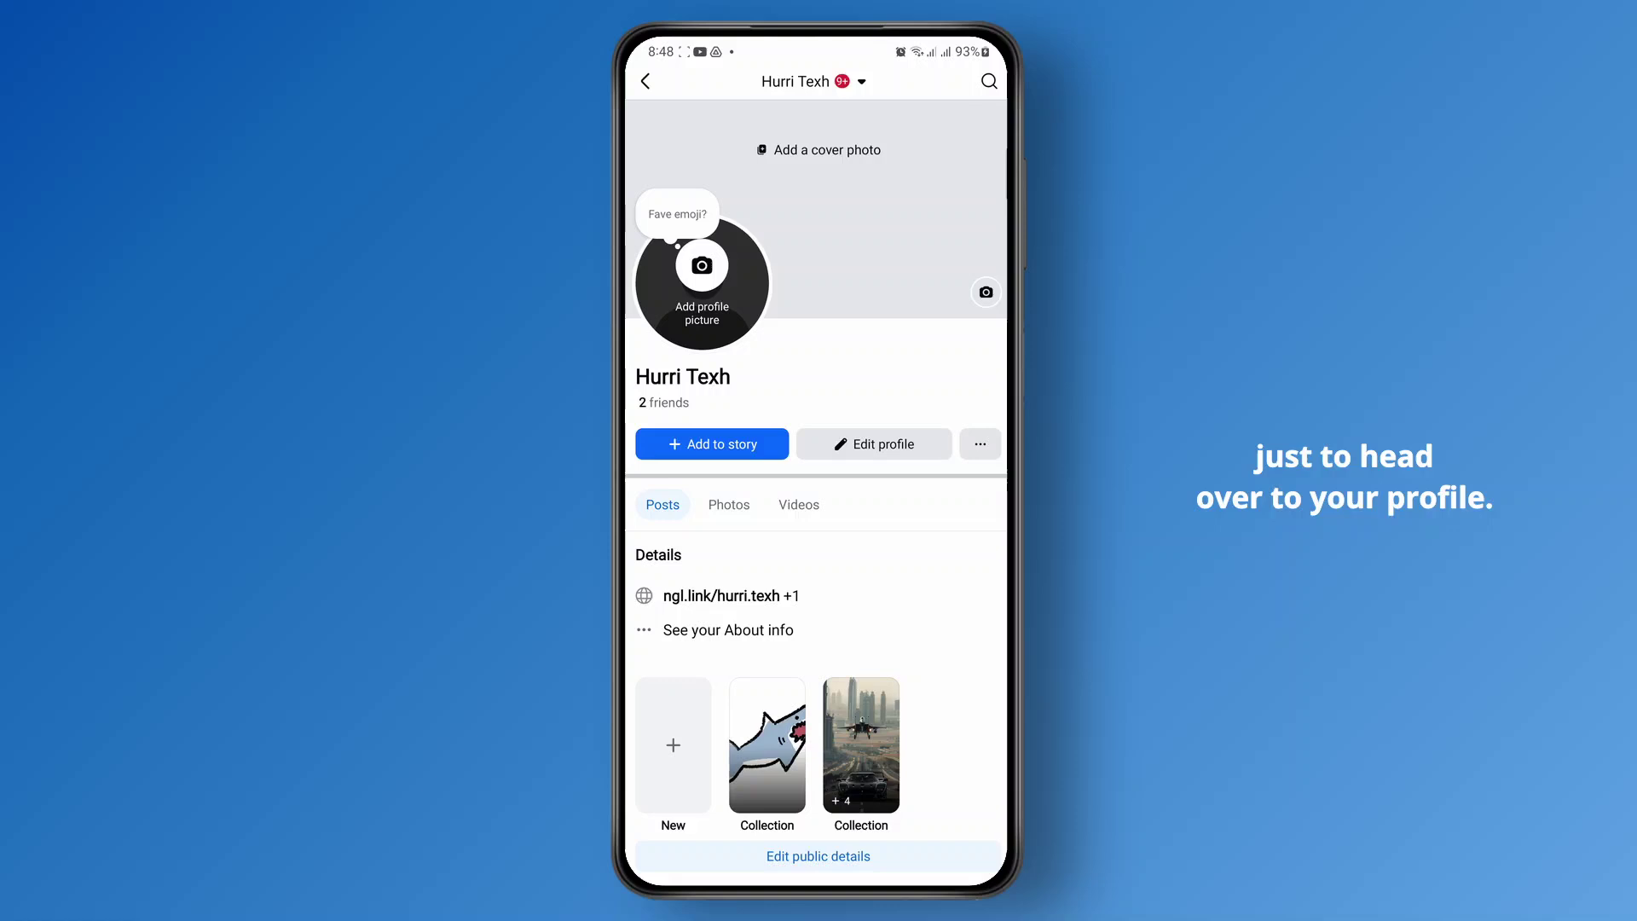
scroll(816, 484, "down", 3)
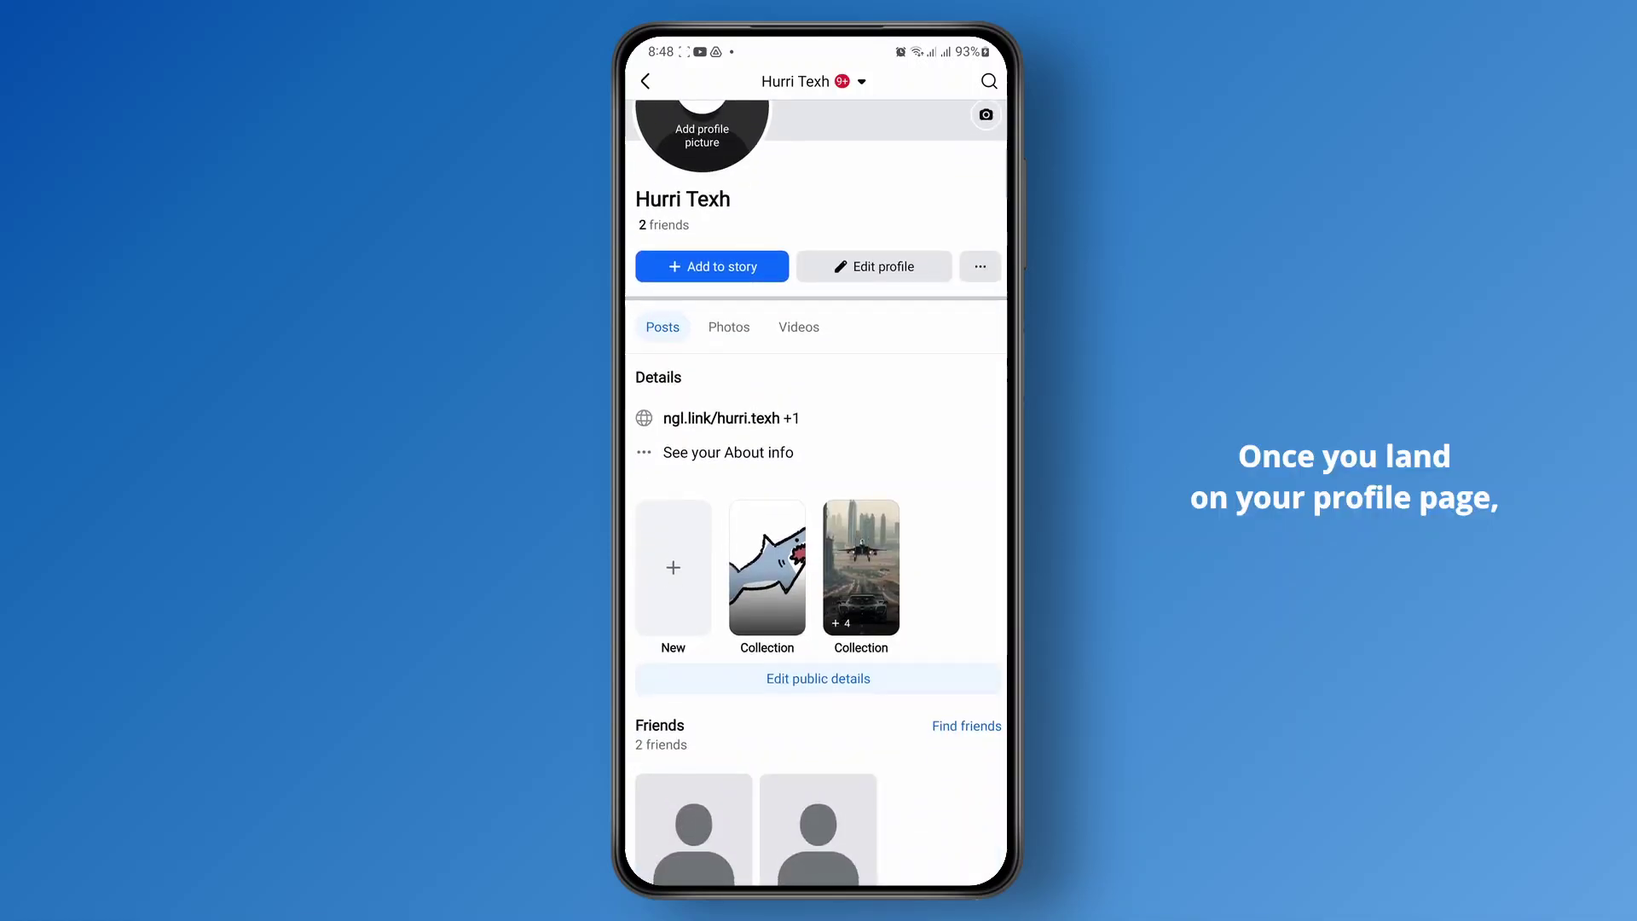
scroll(816, 492, "down", 5)
scroll(817, 498, "up", 2)
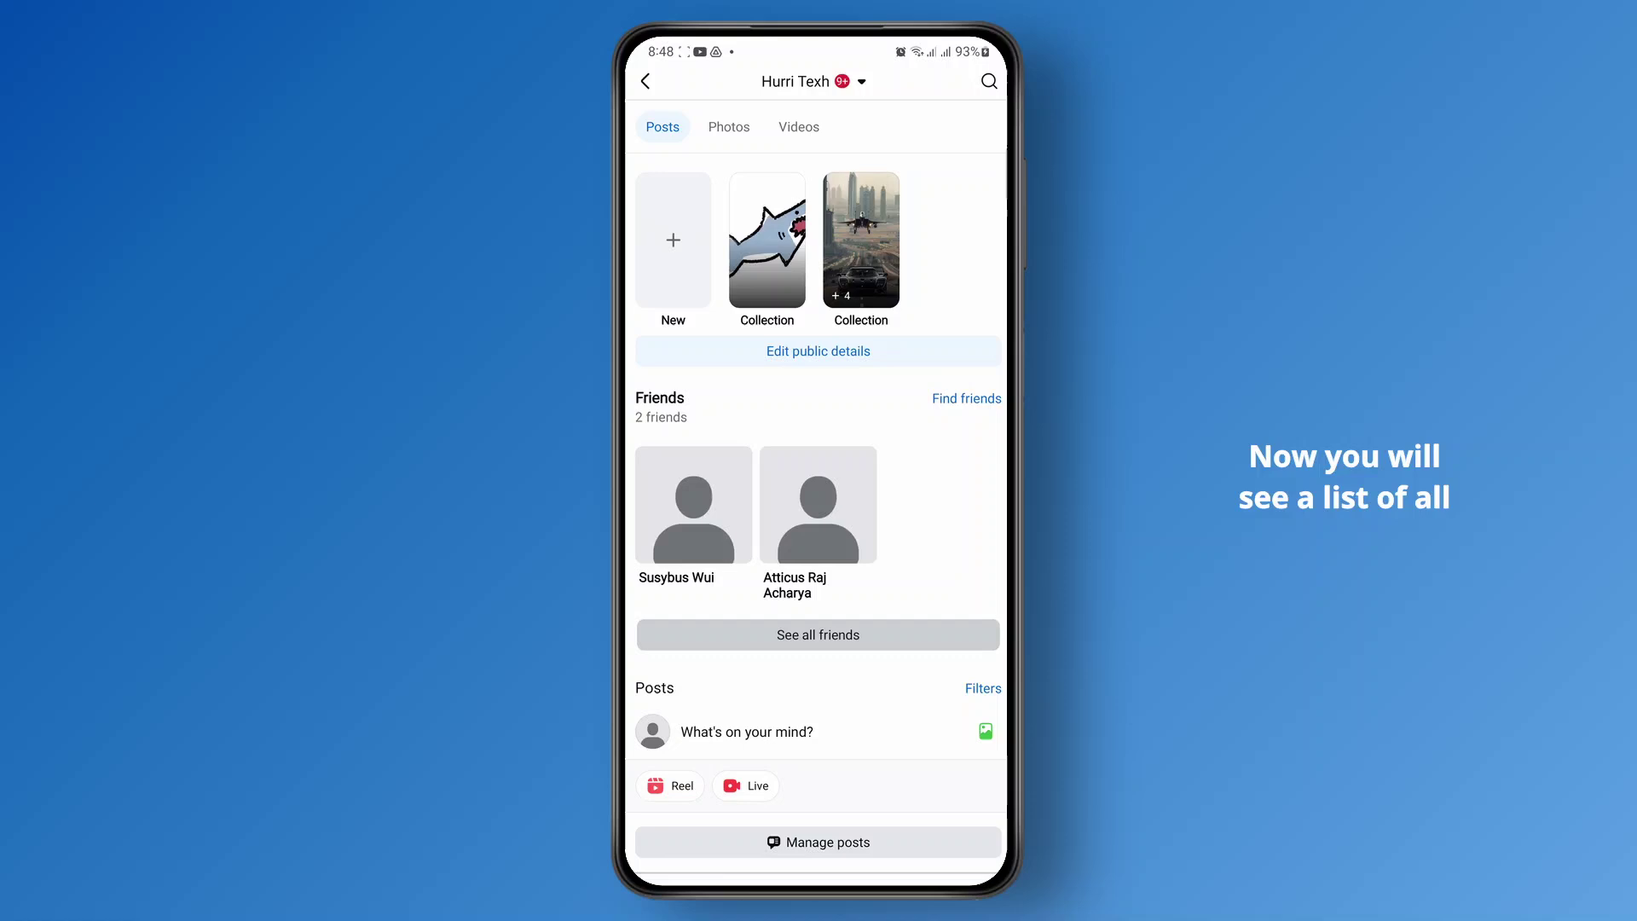
scroll(816, 519, "down", 1)
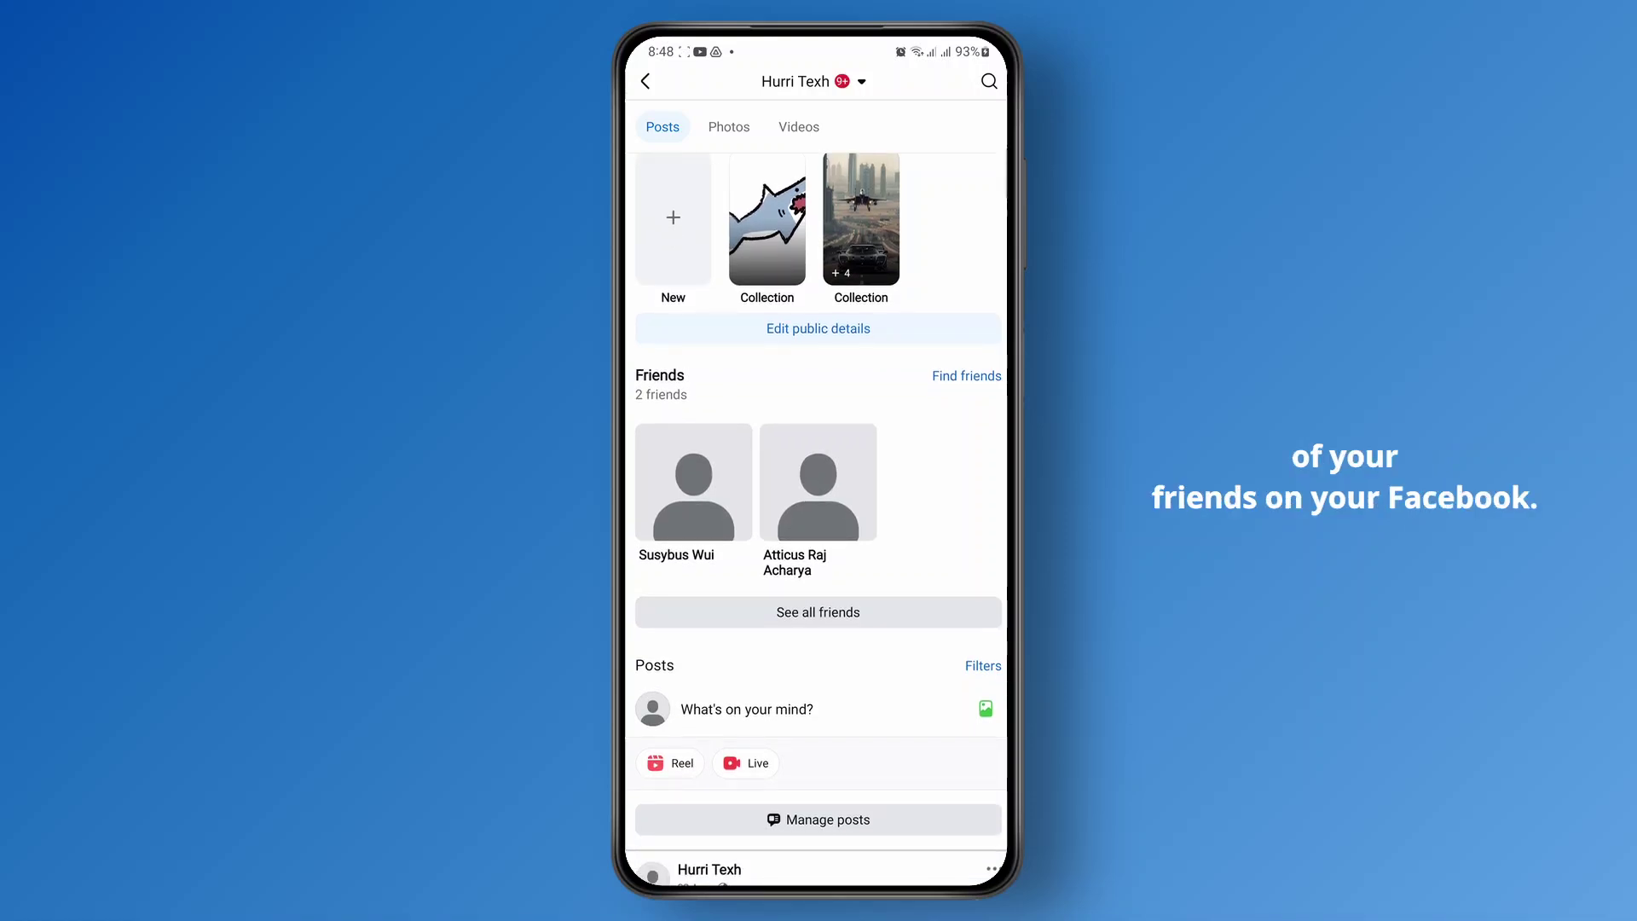
left_click(817, 611)
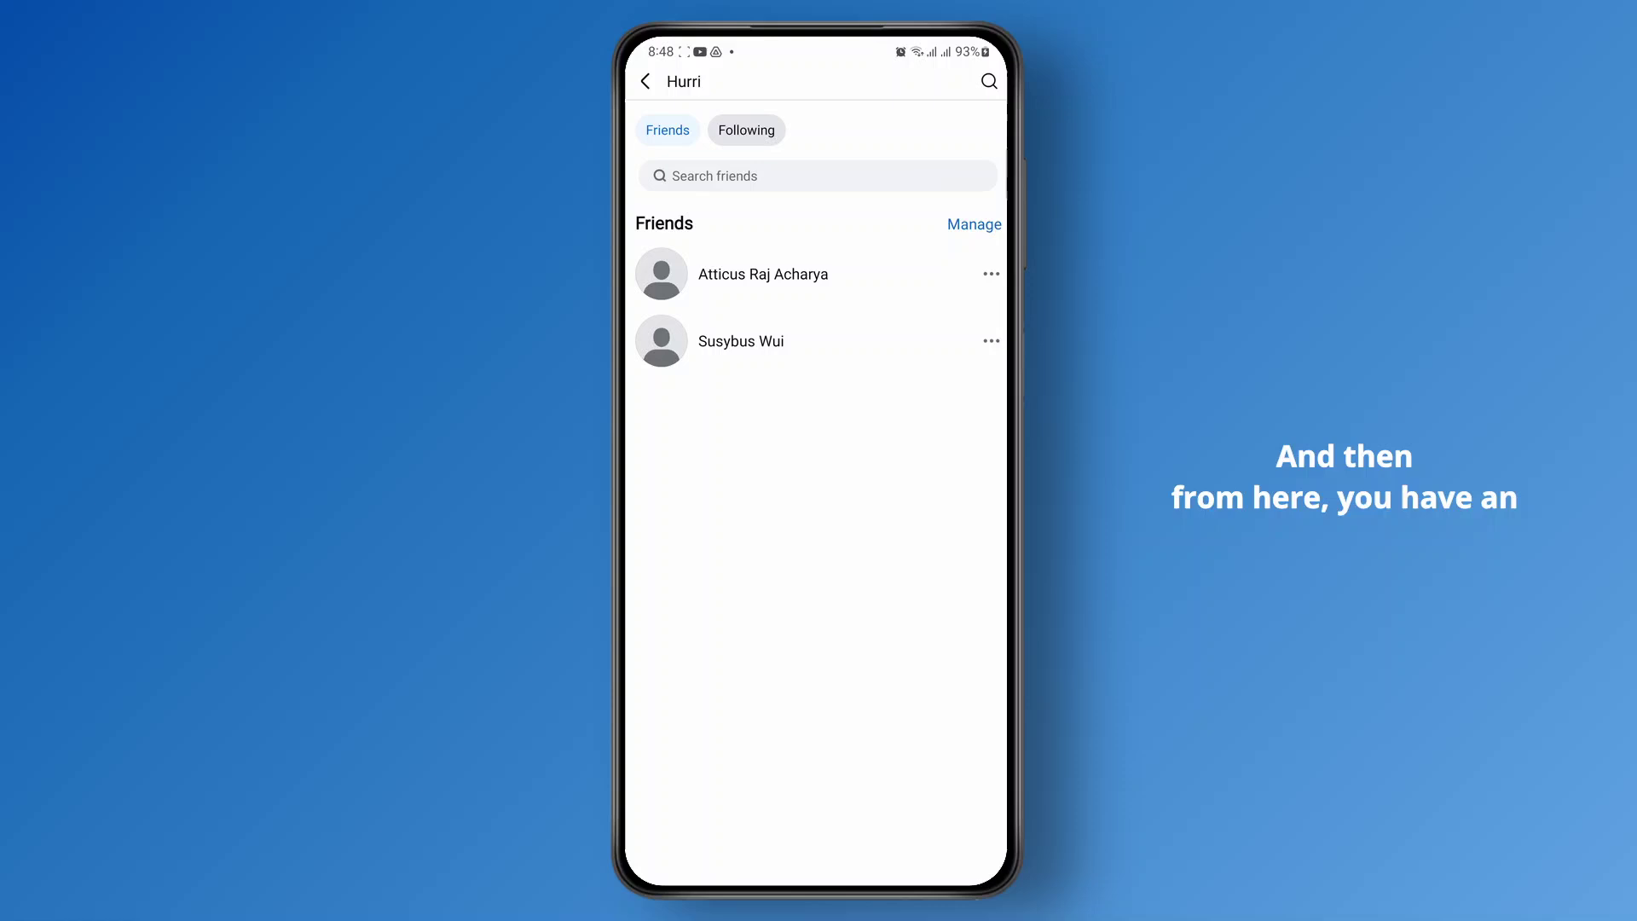
Glance at the Following list, return to the Friends tab, and open Manage
left_click(746, 129)
left_click(667, 130)
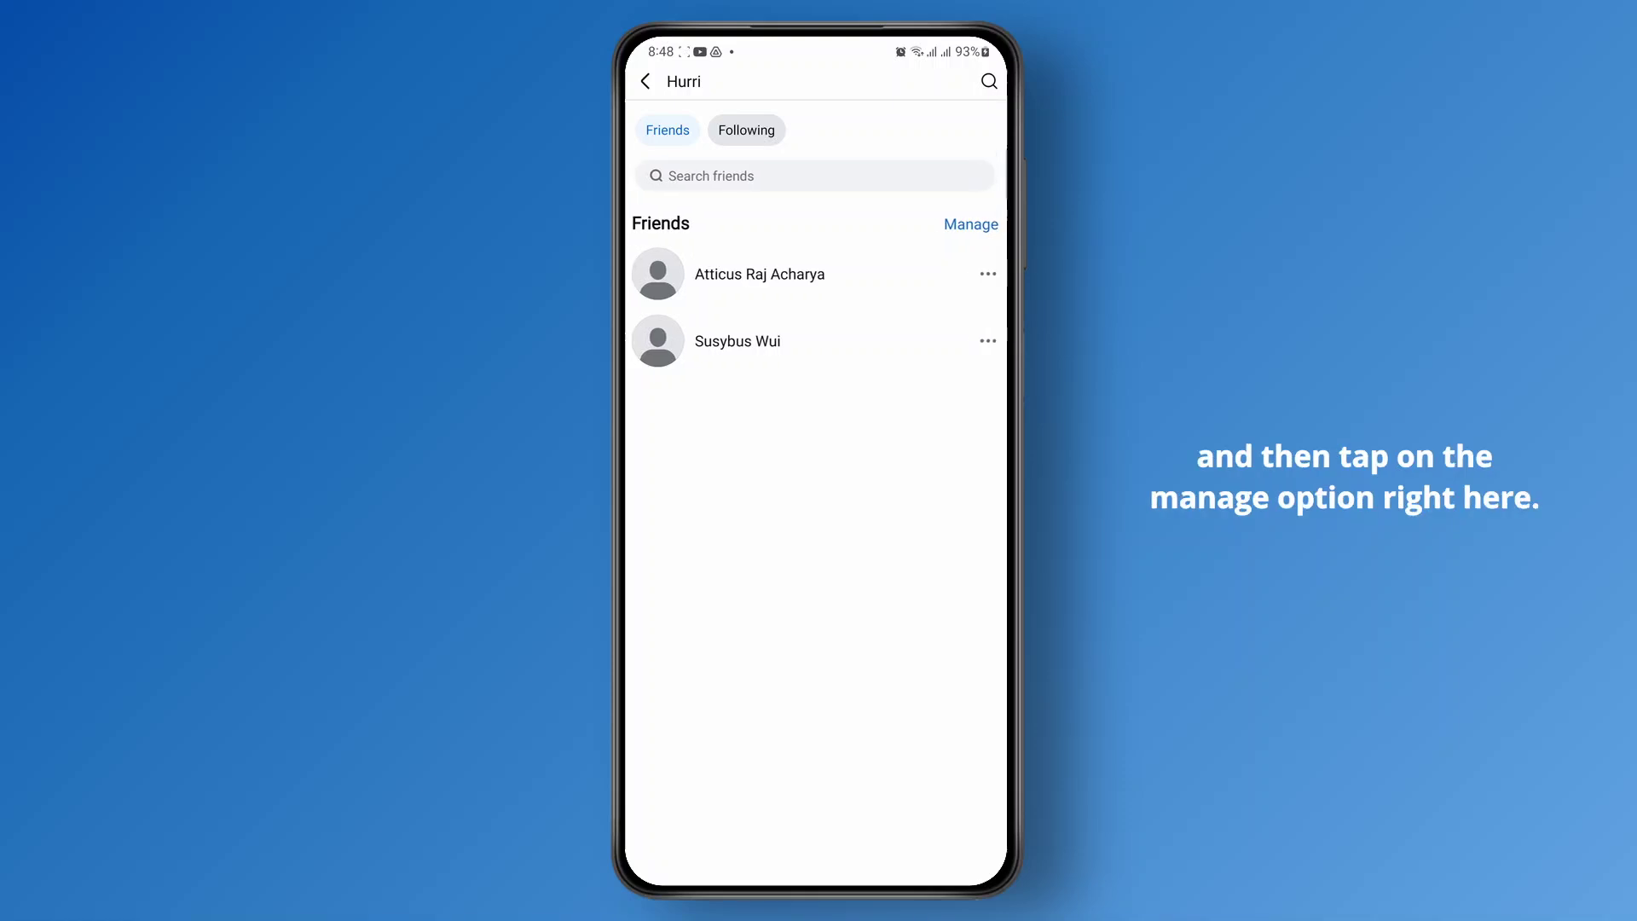
left_click(974, 223)
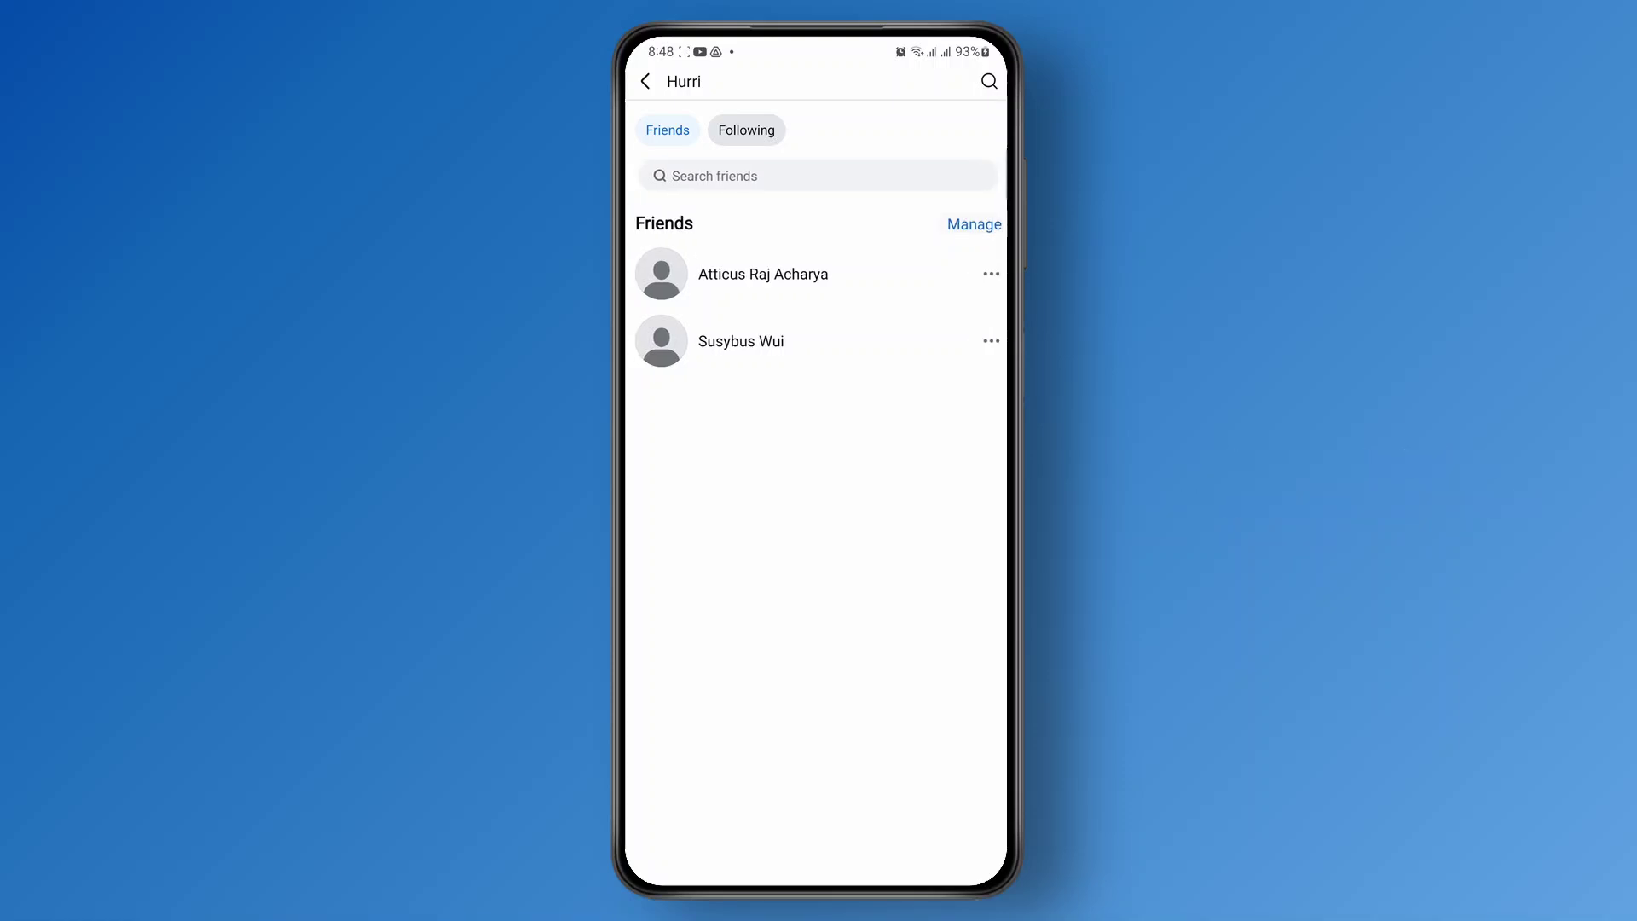